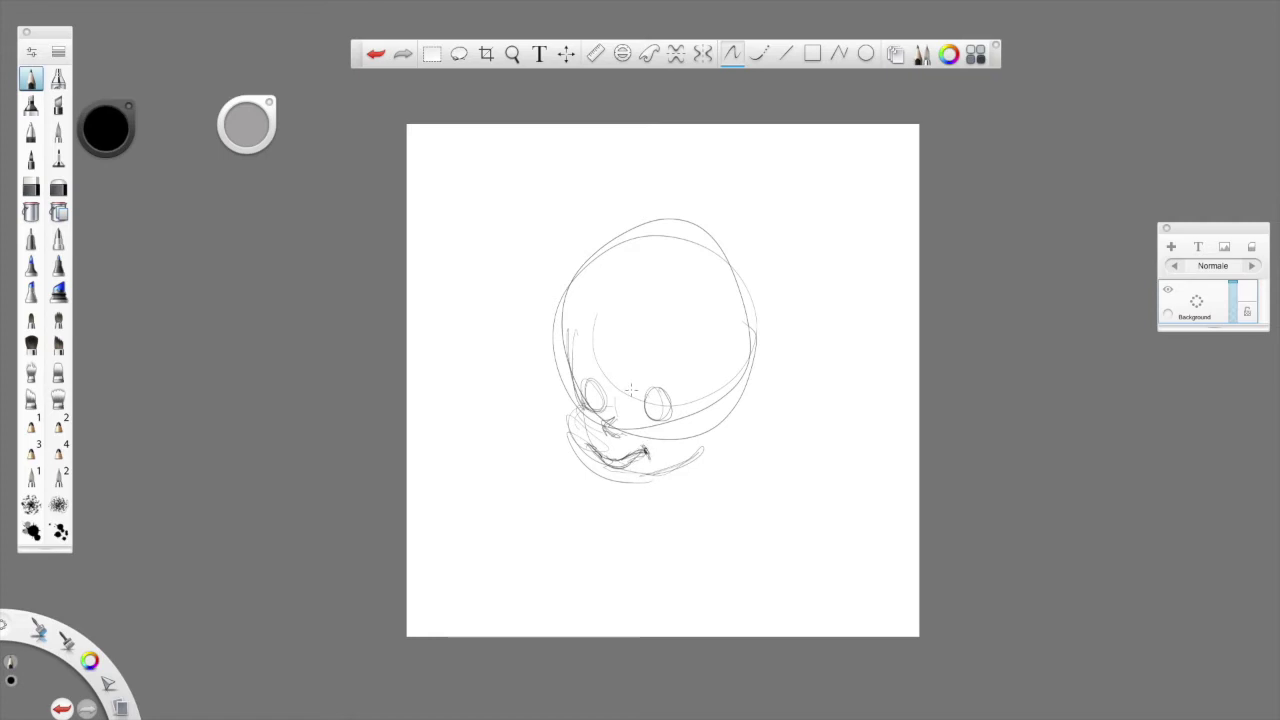
Erase the middle of the sketched mouth, and rough in the jaw, eyebrows and hair outline with the pencil.
left_click(31, 187)
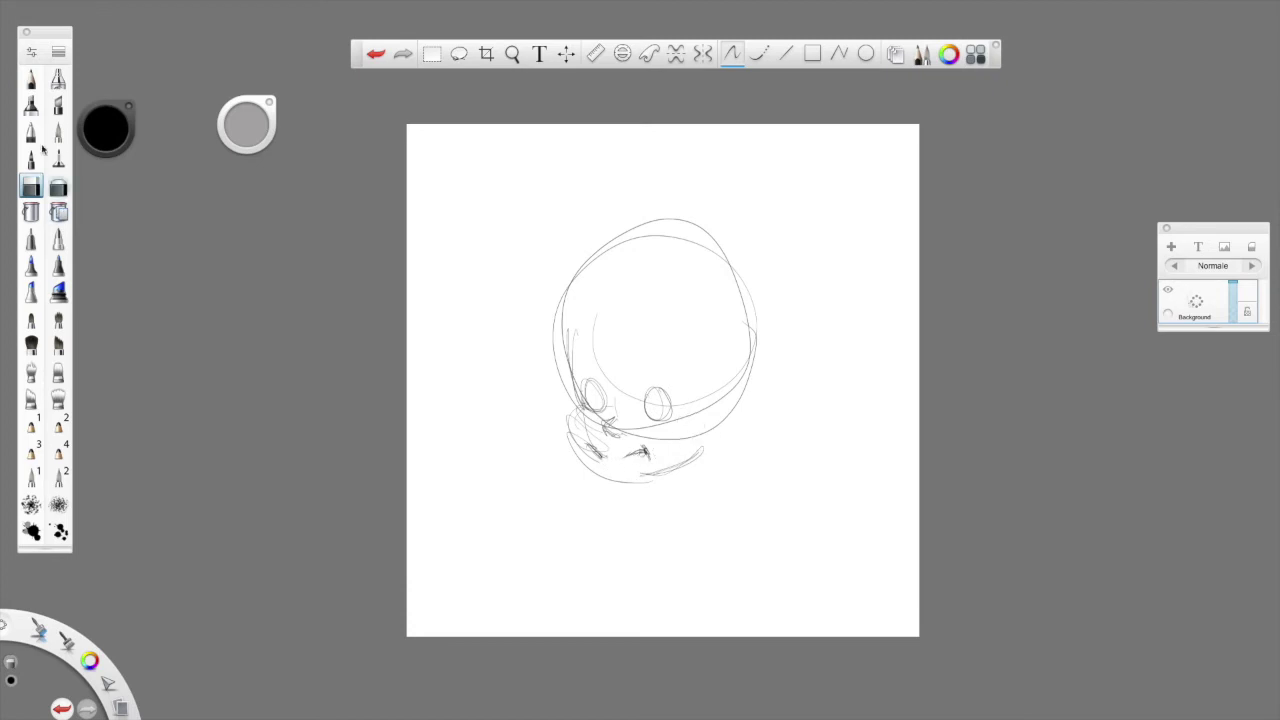
left_click(32, 80)
mouse_move(591, 450)
left_mouse_down()
mouse_move(586, 440)
mouse_move(604, 481)
mouse_move(652, 482)
mouse_move(724, 436)
mouse_move(740, 394)
mouse_move(722, 438)
mouse_move(716, 410)
mouse_move(740, 400)
left_mouse_up()
mouse_move(658, 352)
left_mouse_down()
mouse_move(680, 346)
mouse_move(684, 360)
mouse_move(586, 348)
mouse_move(570, 306)
mouse_move(588, 300)
left_mouse_up()
mouse_move(560, 348)
left_mouse_down()
mouse_move(532, 306)
mouse_move(594, 236)
left_mouse_up()
mouse_move(564, 243)
left_mouse_down()
mouse_move(694, 228)
mouse_move(736, 298)
left_mouse_up()
Sketch the hair tuft behind the face, the neck and collar line, the fringe, the far ear and the pupils.
mouse_move(718, 342)
left_mouse_down()
mouse_move(730, 324)
mouse_move(746, 332)
mouse_move(762, 400)
left_mouse_up()
mouse_move(780, 330)
left_mouse_down()
mouse_move(748, 418)
mouse_move(707, 452)
mouse_move(699, 491)
mouse_move(655, 518)
mouse_move(650, 546)
left_mouse_up()
left_click_drag(652, 549, 701, 498)
mouse_move(655, 400)
left_mouse_down()
mouse_move(648, 392)
mouse_move(662, 408)
mouse_move(580, 410)
mouse_move(596, 392)
mouse_move(586, 402)
mouse_move(598, 406)
left_mouse_up()
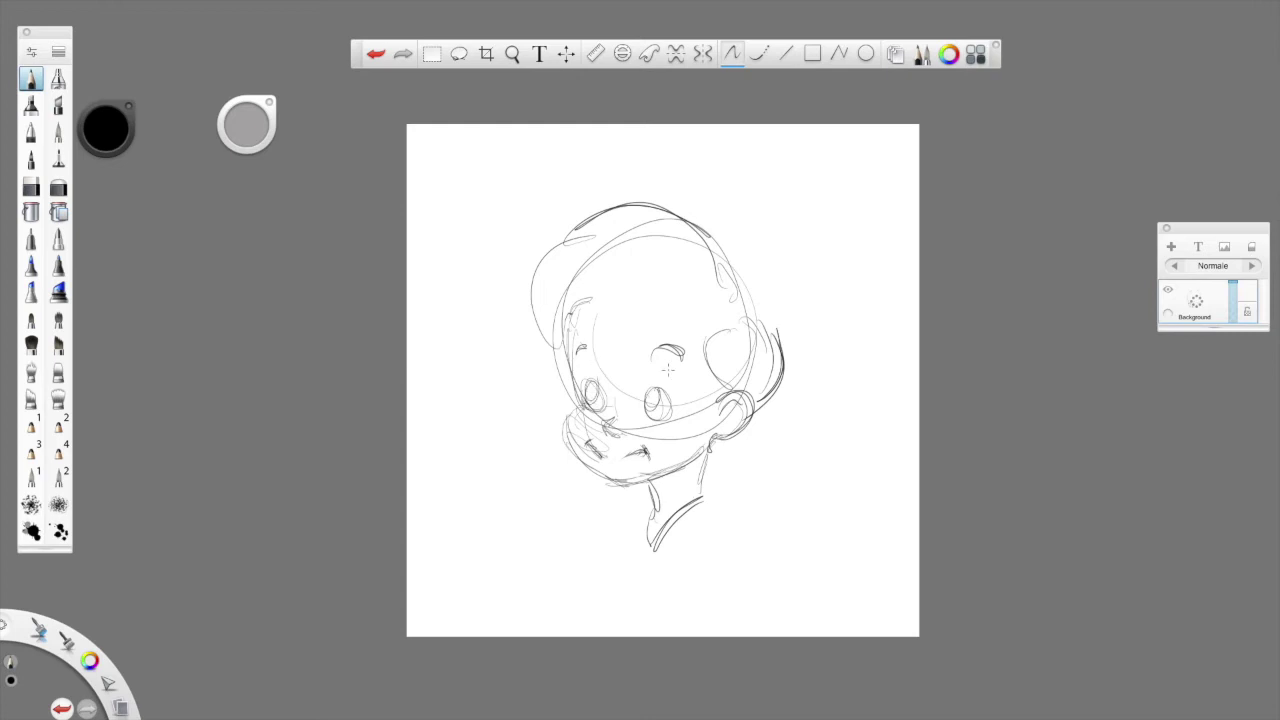
mouse_move(612, 266)
left_mouse_down()
mouse_move(606, 330)
mouse_move(626, 356)
mouse_move(643, 318)
mouse_move(718, 303)
mouse_move(706, 339)
mouse_move(760, 318)
mouse_move(782, 352)
left_mouse_up()
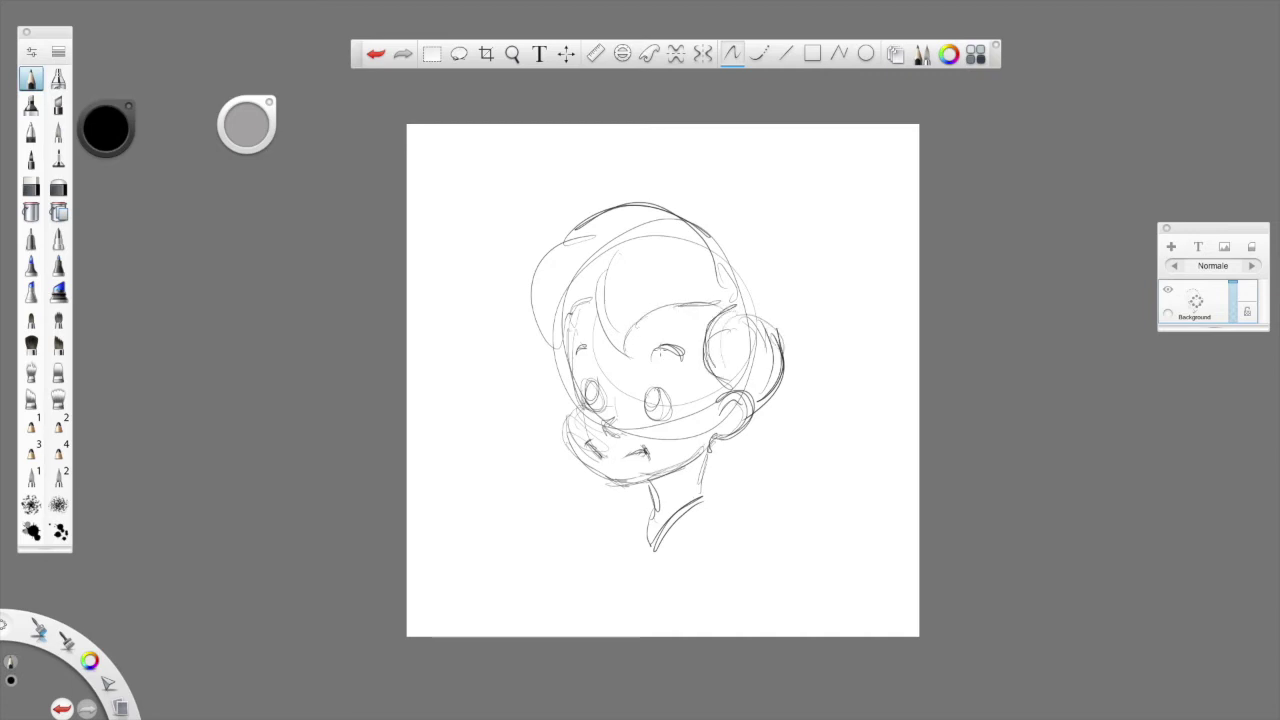
left_click_drag(574, 383, 568, 424)
mouse_move(654, 399)
left_mouse_down()
mouse_move(584, 384)
mouse_move(664, 379)
mouse_move(668, 402)
left_mouse_up()
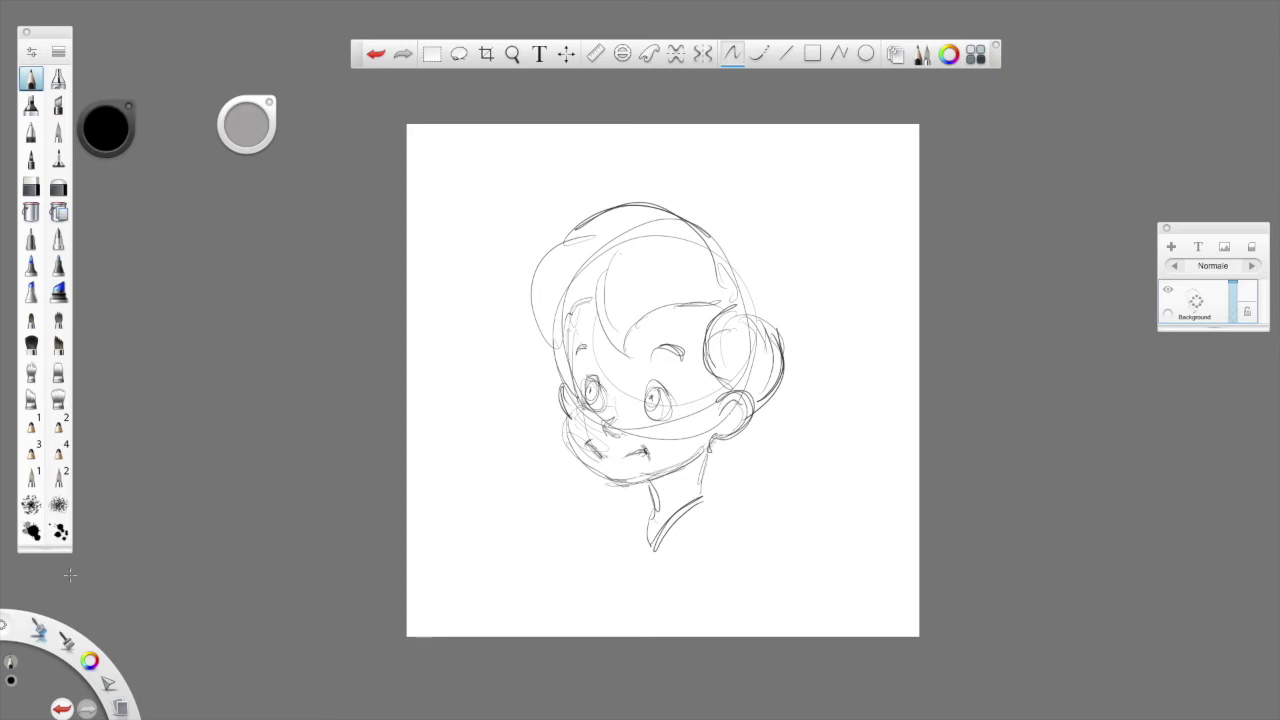
Enlarge the whole head sketch with the Transform tool so it fills more of the canvas.
left_click(375, 53)
left_click(405, 54)
left_click(408, 55)
left_click_drag(39, 630, 47, 585)
left_click_drag(38, 628, 45, 565)
left_click(566, 54)
left_click_drag(672, 411, 710, 415)
left_click(707, 372)
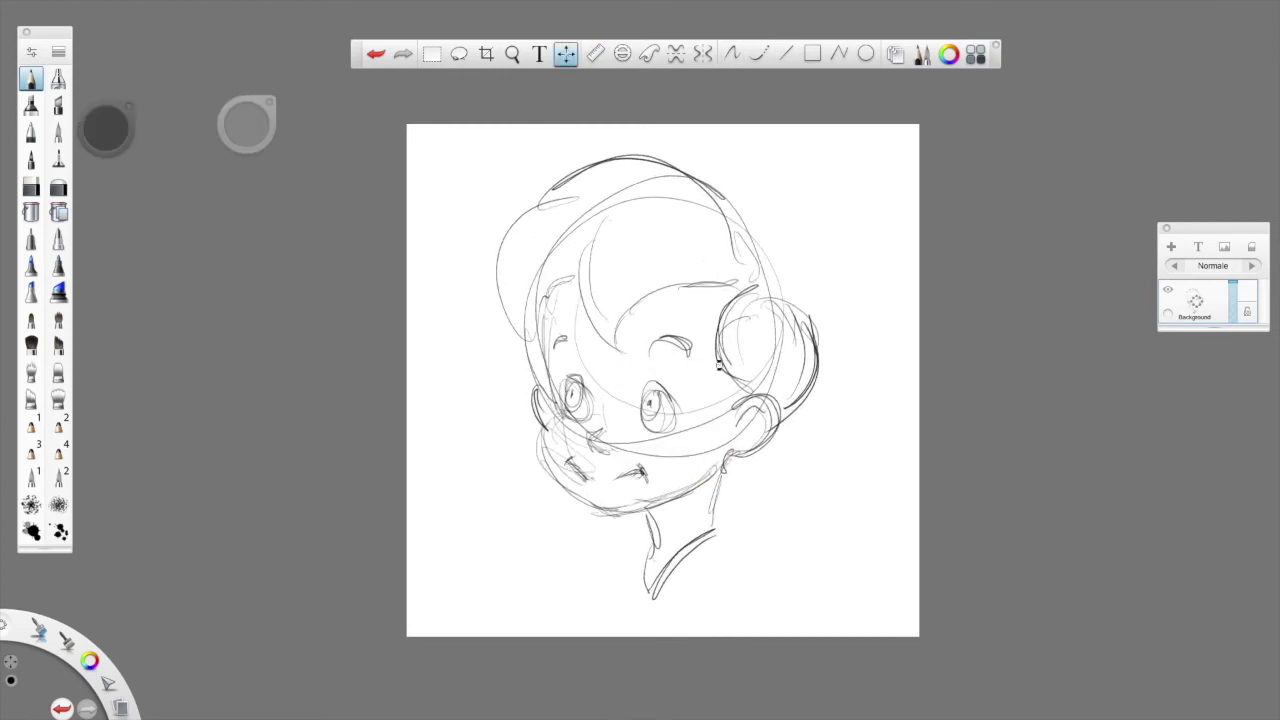
Lower the opacity of the Background sketch layer and add a new layer above it.
left_click_drag(1233, 291, 1233, 314)
left_click(1171, 246)
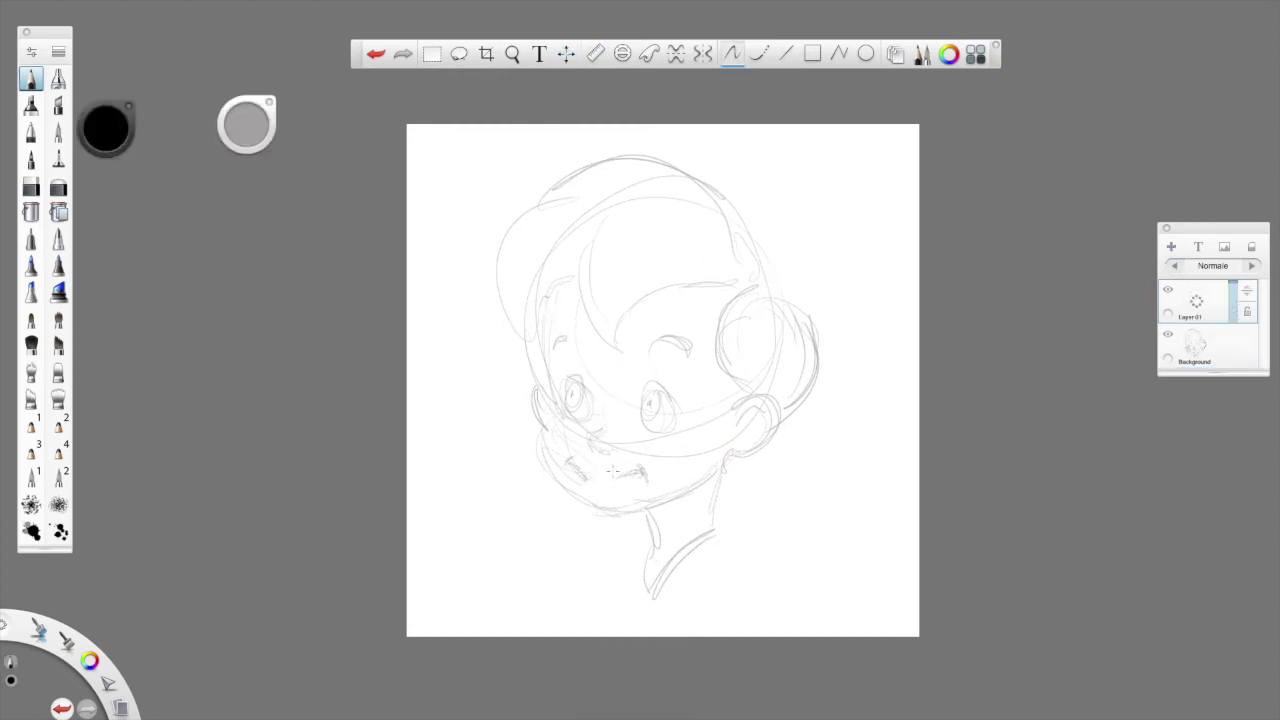
Ink the eye on the far side of the face with its outline, iris and pupil, using custom brush 1.
left_click(31, 427)
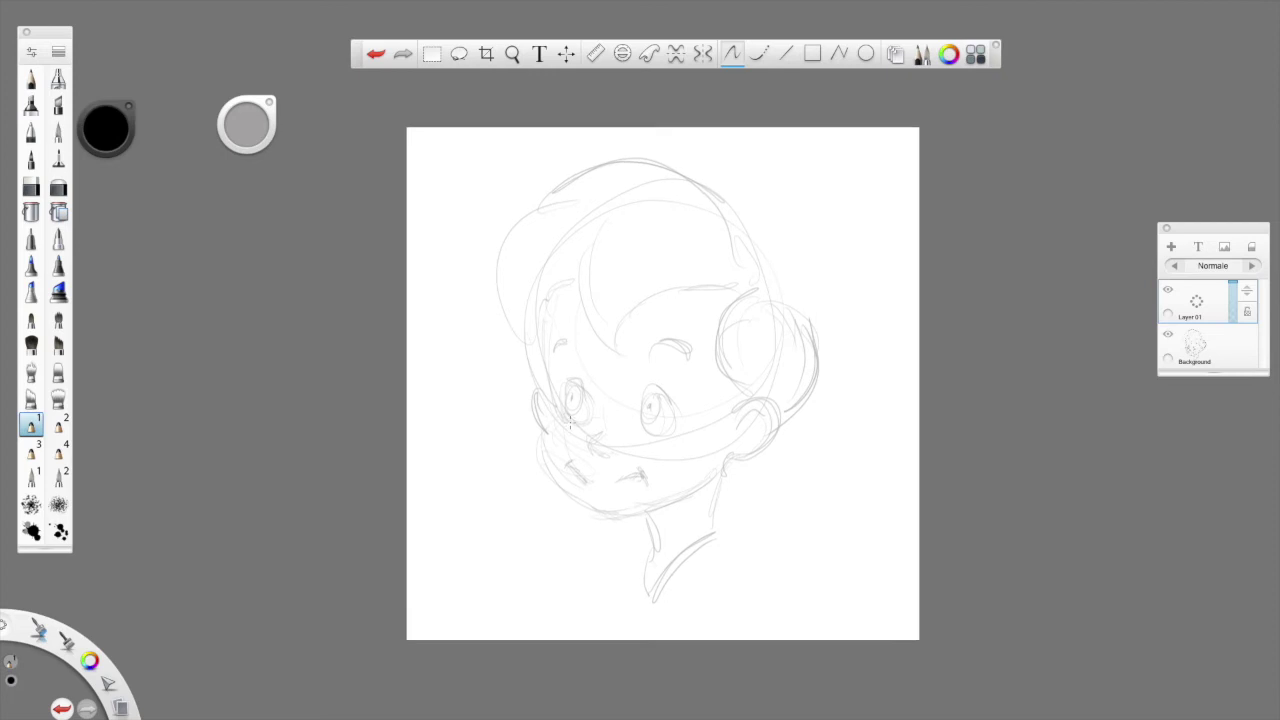
scroll(566, 396, "up", 5)
scroll(570, 428, "up", 3)
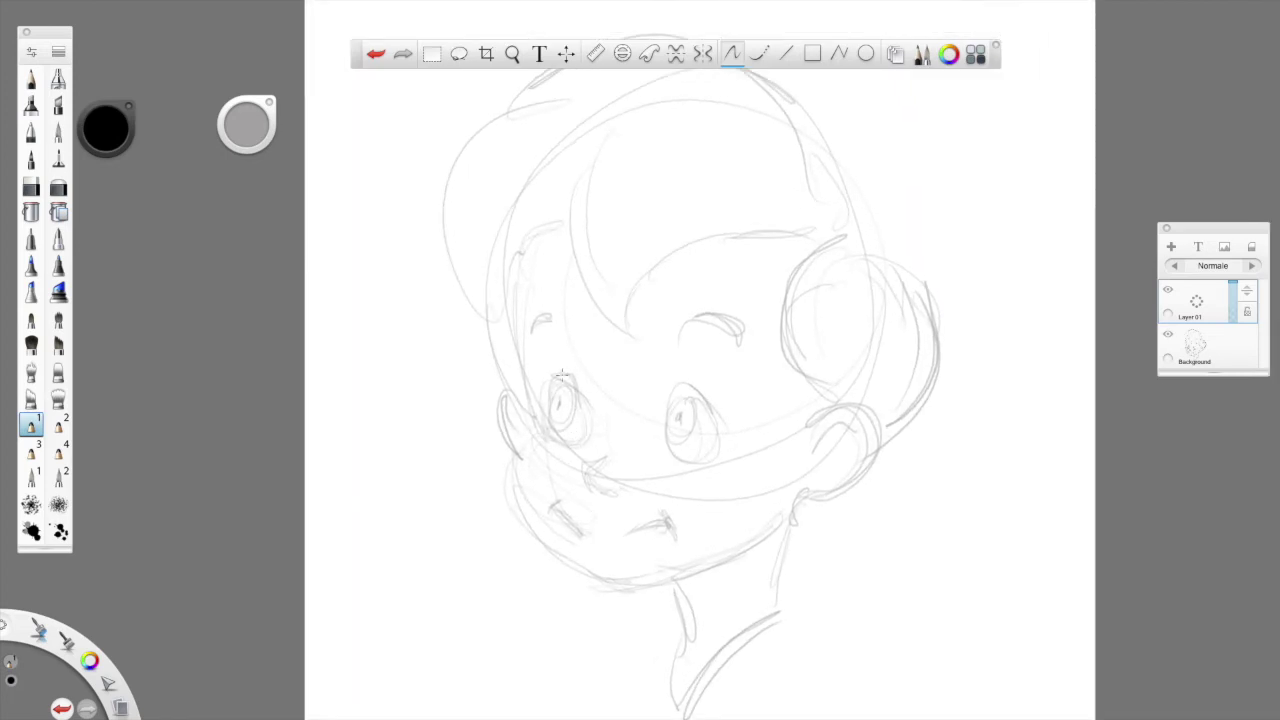
left_click_drag(559, 386, 548, 446)
left_click(375, 54)
left_click_drag(560, 386, 550, 441)
mouse_move(556, 384)
left_mouse_down()
mouse_move(582, 404)
mouse_move(588, 436)
mouse_move(566, 443)
mouse_move(589, 428)
mouse_move(550, 405)
mouse_move(552, 428)
mouse_move(570, 430)
mouse_move(575, 400)
mouse_move(558, 412)
left_mouse_up()
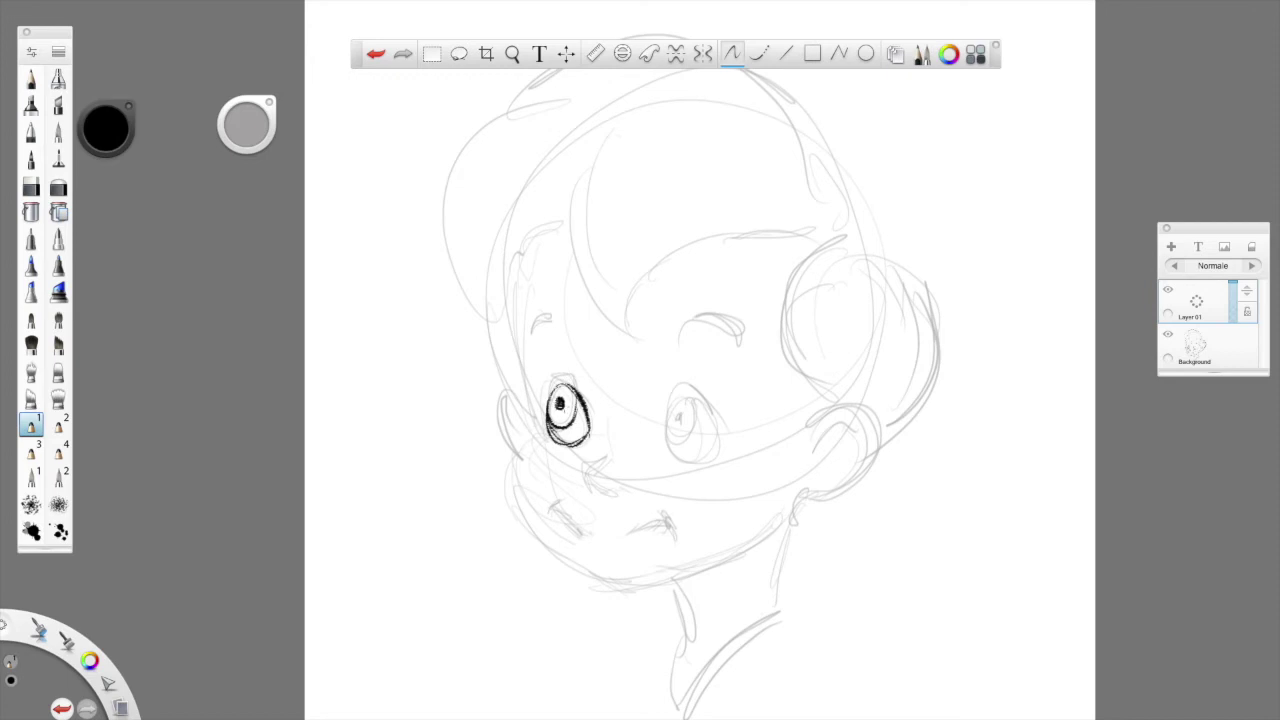
Ink the near eye with its iris and pupil, add upper lid lines to both eyes, and draw the nose.
mouse_move(684, 398)
left_mouse_down()
mouse_move(668, 446)
mouse_move(690, 462)
mouse_move(698, 394)
mouse_move(714, 440)
mouse_move(699, 465)
left_mouse_up()
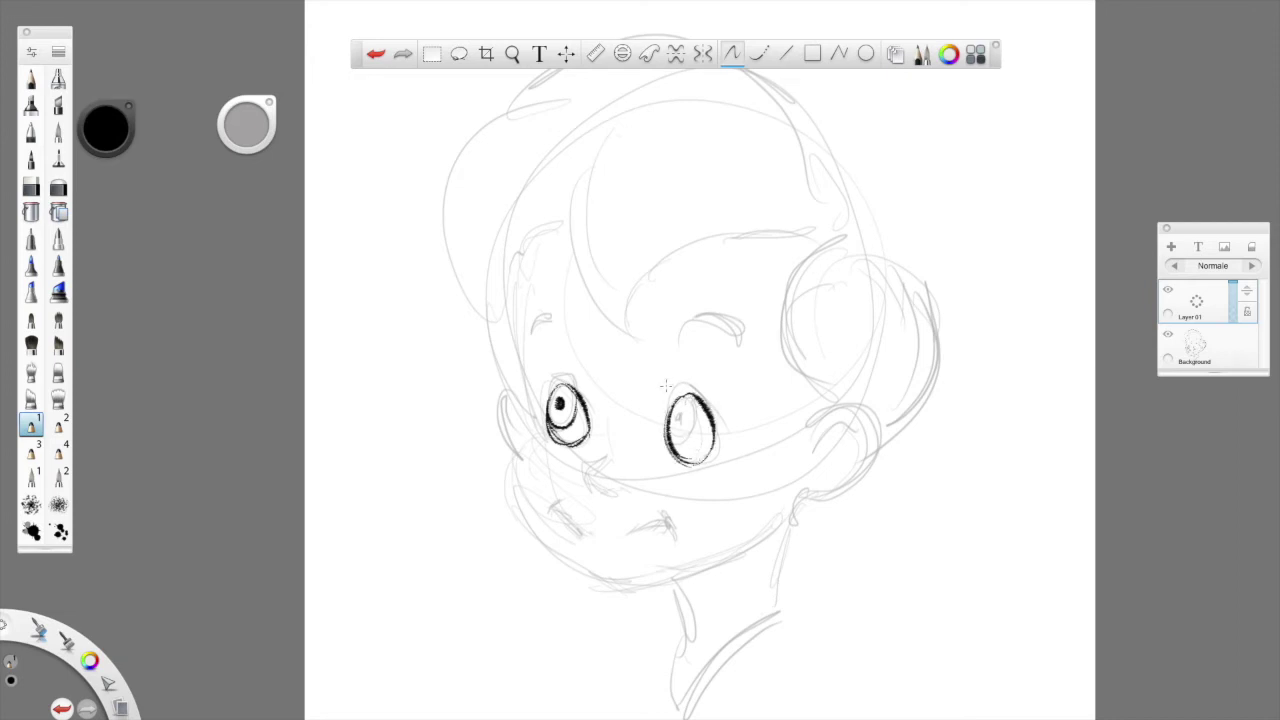
mouse_move(682, 405)
left_mouse_down()
mouse_move(670, 436)
mouse_move(690, 442)
mouse_move(698, 398)
mouse_move(680, 420)
mouse_move(668, 414)
mouse_move(703, 389)
left_mouse_up()
mouse_move(555, 382)
left_mouse_down()
mouse_move(580, 380)
mouse_move(586, 406)
left_mouse_up()
mouse_move(593, 458)
left_mouse_down()
mouse_move(602, 450)
mouse_move(584, 472)
mouse_move(608, 492)
mouse_move(633, 481)
left_mouse_up()
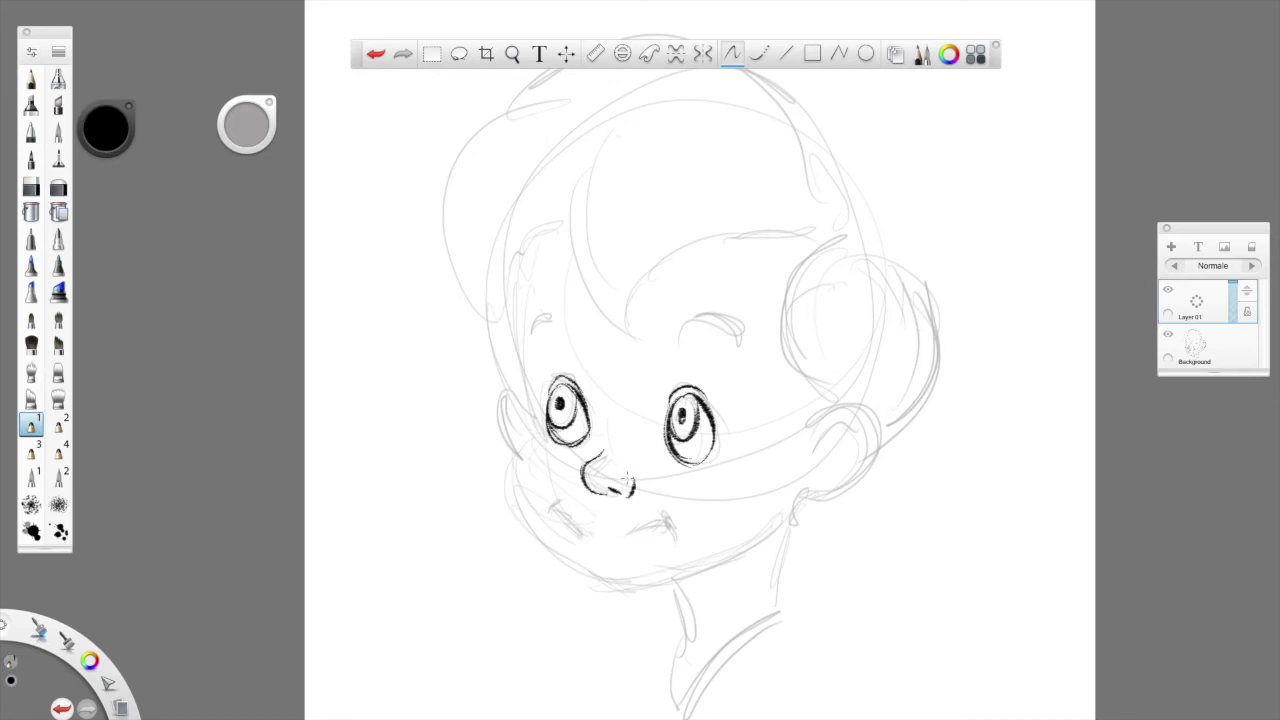
mouse_move(543, 507)
left_mouse_down()
mouse_move(569, 486)
mouse_move(617, 533)
mouse_move(599, 542)
mouse_move(650, 525)
left_mouse_up()
left_click(377, 55)
left_click(377, 55)
left_click(377, 55)
left_click(377, 55)
left_click(377, 55)
Ink the smiling mouth with its corners and lower lip, erasing and redrawing part of the mouth line.
mouse_move(551, 511)
left_mouse_down()
mouse_move(584, 500)
mouse_move(575, 528)
mouse_move(567, 517)
mouse_move(604, 545)
mouse_move(673, 530)
left_mouse_up()
left_click_drag(577, 546, 614, 551)
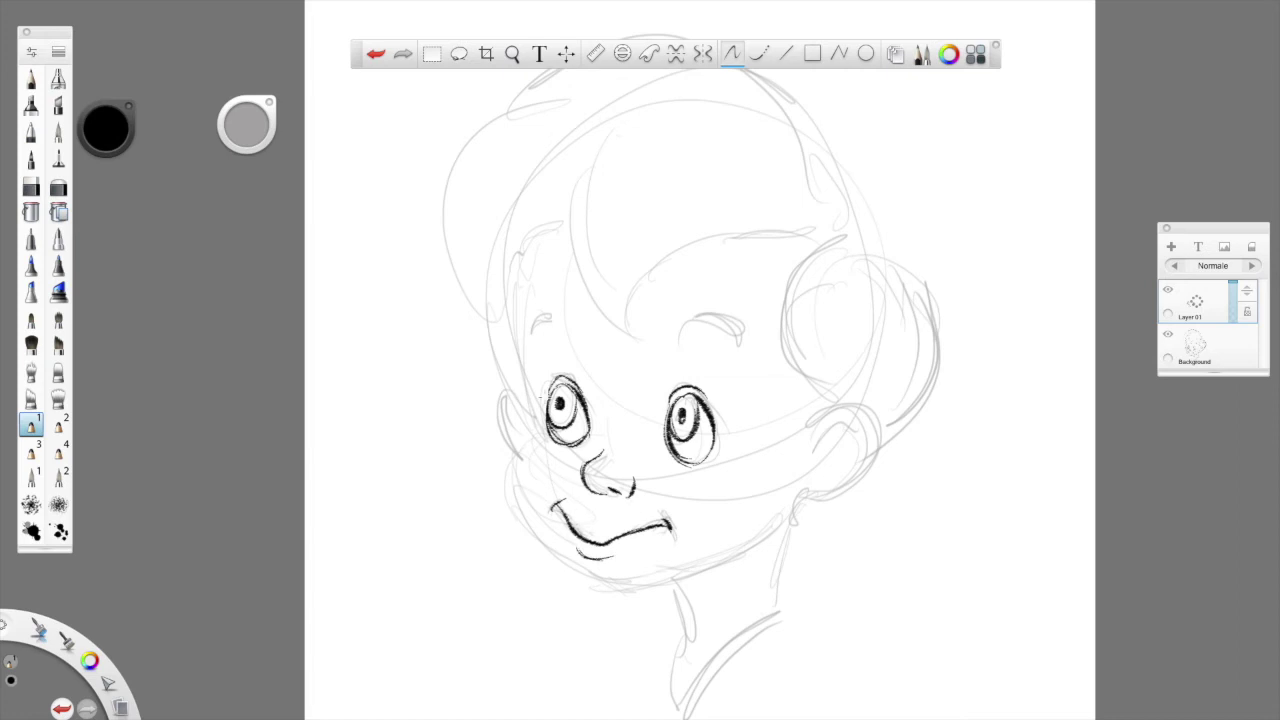
left_click(31, 187)
left_click_drag(570, 524, 604, 541)
left_click(31, 425)
mouse_move(561, 512)
left_mouse_down()
mouse_move(574, 540)
mouse_move(640, 533)
left_mouse_up()
Ink the face contour from the forehead over the cheek and chin, and outline the near ear with its inner fold.
mouse_move(513, 284)
left_mouse_down()
mouse_move(538, 432)
mouse_move(519, 505)
mouse_move(560, 556)
mouse_move(632, 587)
mouse_move(608, 586)
mouse_move(664, 582)
mouse_move(772, 530)
left_mouse_up()
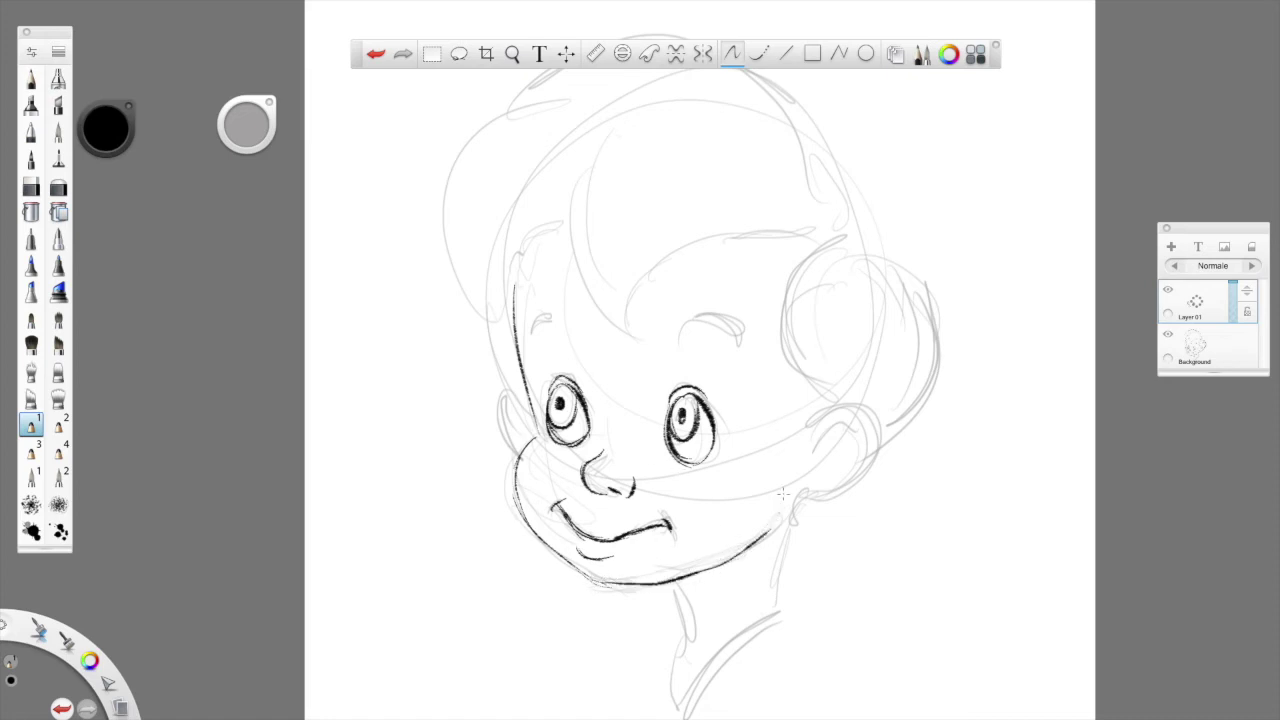
mouse_move(812, 430)
left_mouse_down()
mouse_move(867, 463)
mouse_move(800, 496)
left_mouse_up()
left_click_drag(821, 453, 862, 429)
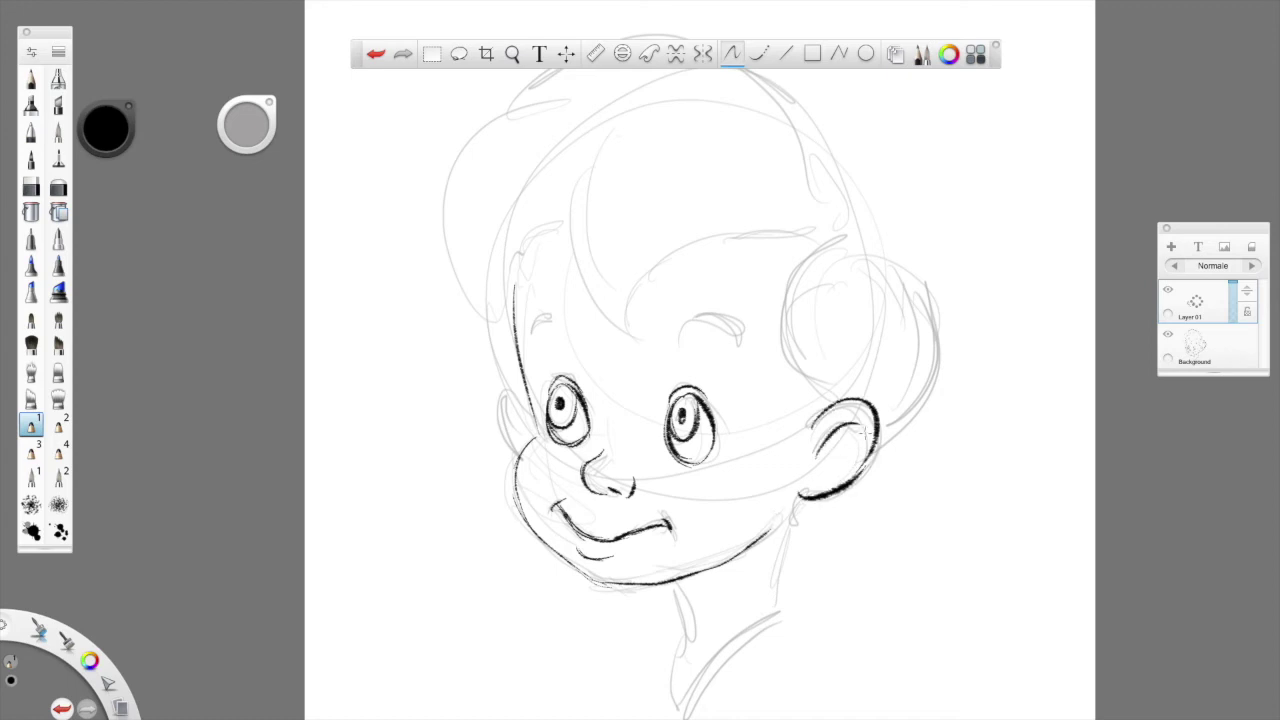
Ink both sides of the neck and draw two thick arched eyebrows.
left_click_drag(800, 502, 776, 616)
left_click_drag(672, 589, 687, 638)
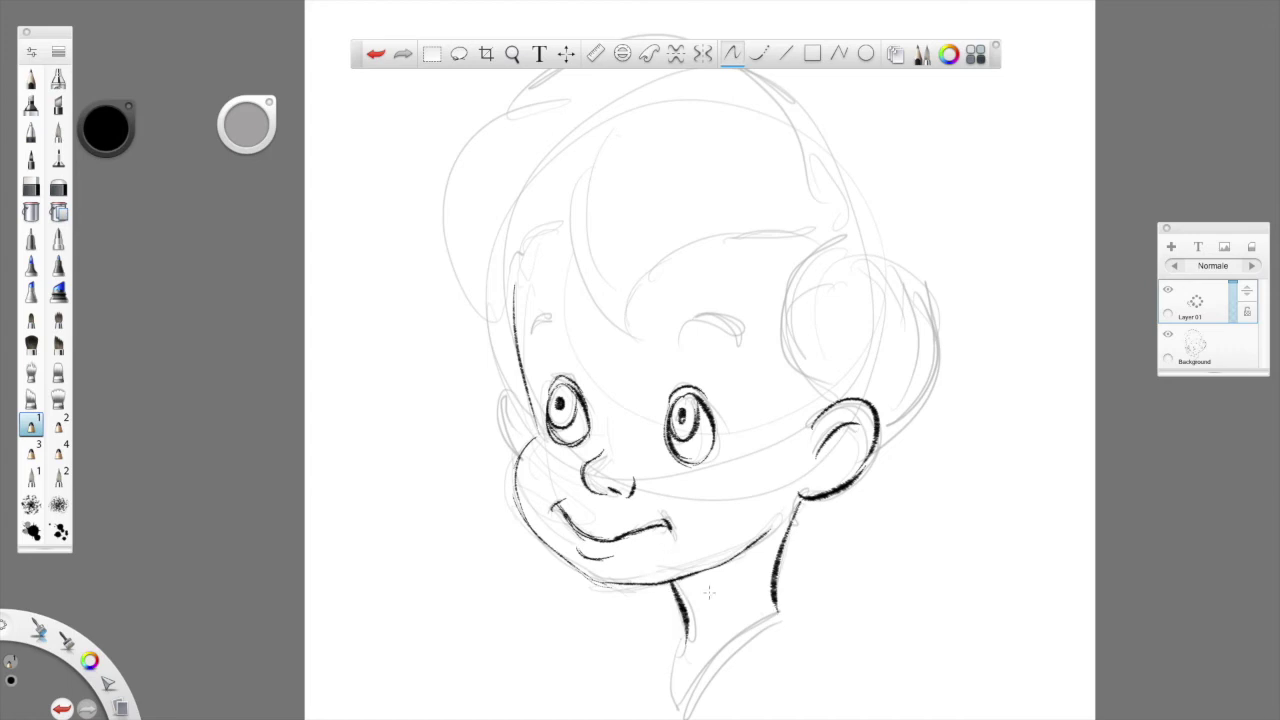
left_click_drag(691, 324, 742, 342)
left_click_drag(522, 342, 561, 320)
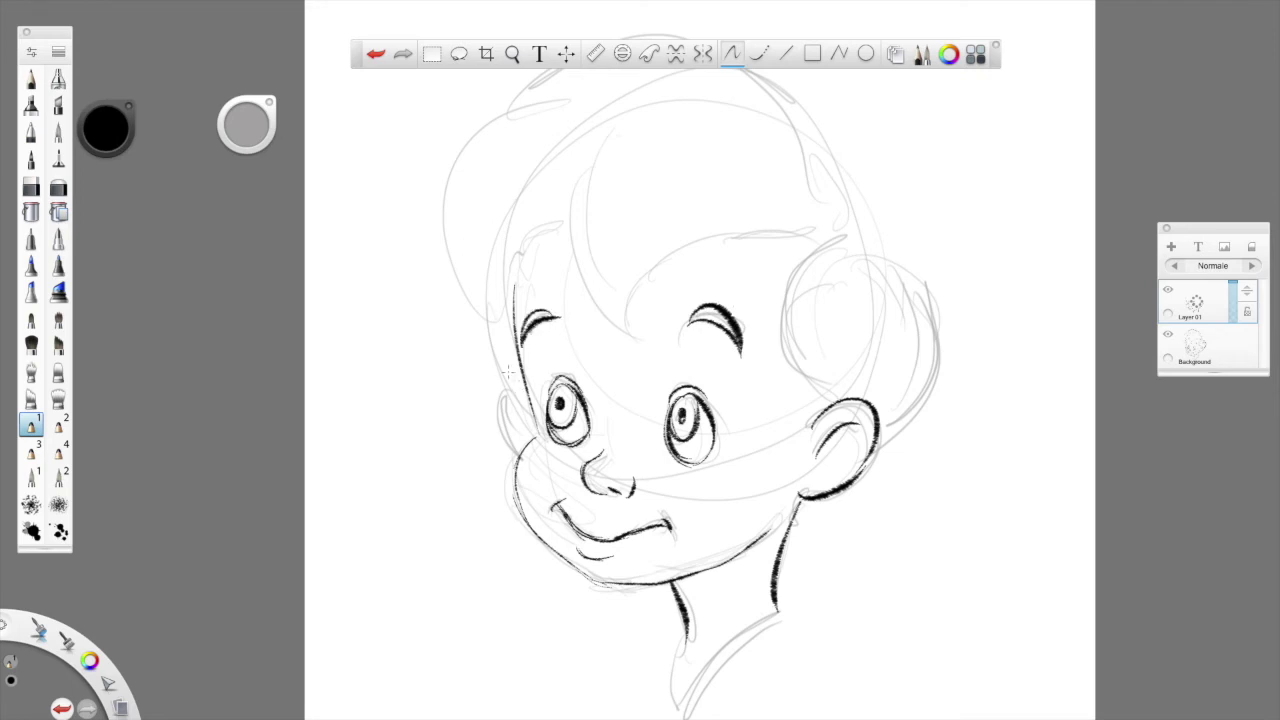
Ink the pointed fringe strands falling over the middle of the forehead.
scroll(524, 349, "down", 4)
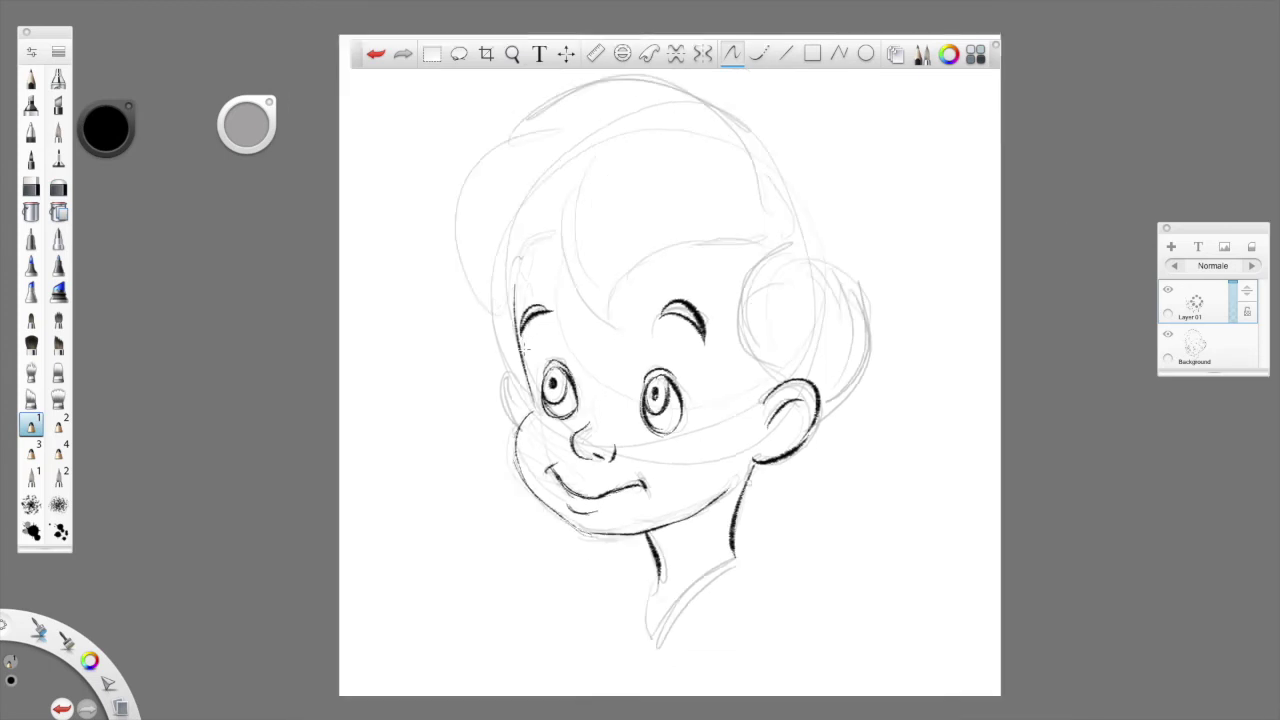
scroll(524, 349, "up", 1)
scroll(523, 348, "down", 2)
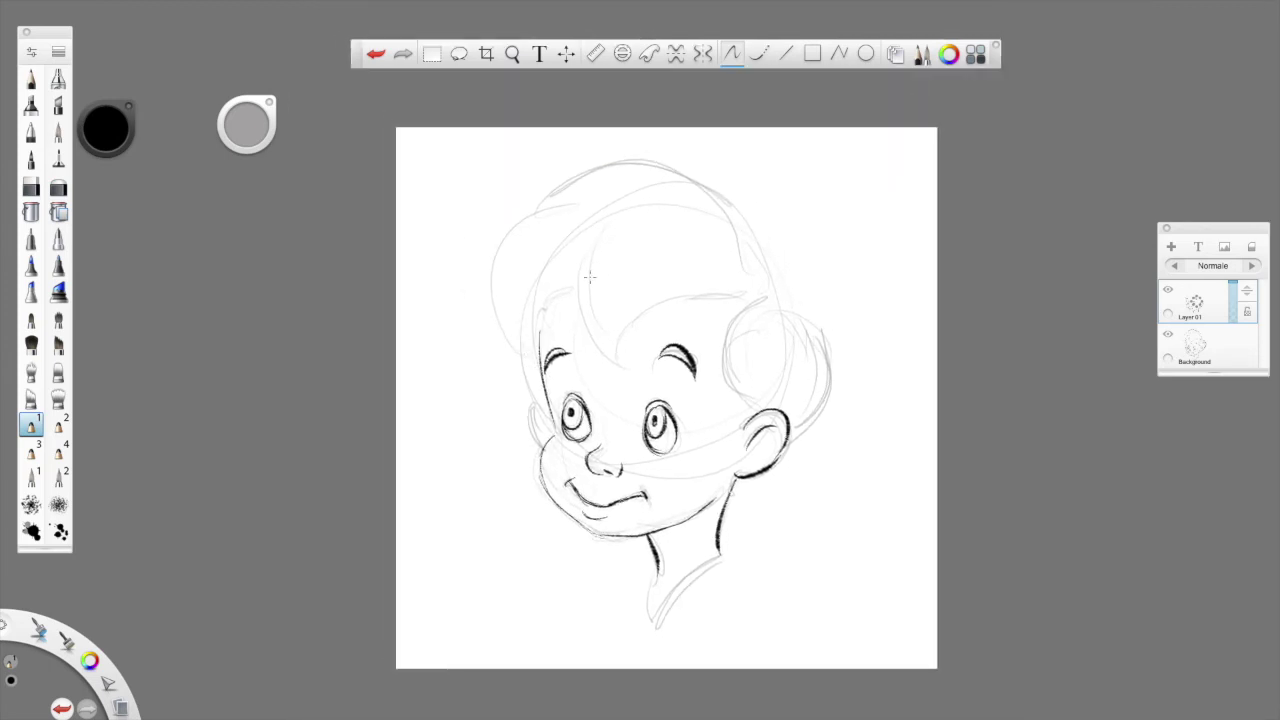
left_click_drag(596, 245, 576, 350)
left_click_drag(588, 300, 602, 362)
mouse_move(598, 302)
left_mouse_down()
mouse_move(612, 366)
mouse_move(646, 297)
left_mouse_up()
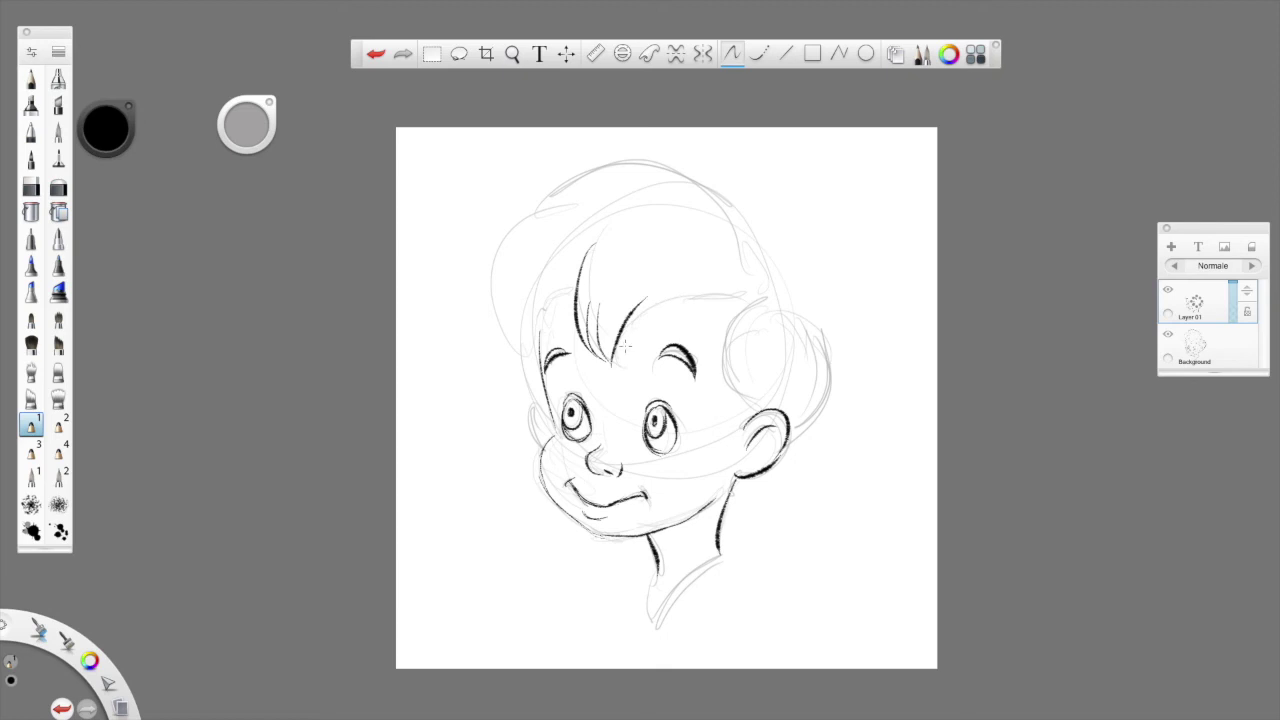
Ink the hairline from the fringe to the near ear, the rounded hair behind it and the nape.
mouse_move(620, 342)
left_mouse_down()
mouse_move(742, 298)
mouse_move(737, 412)
left_mouse_up()
mouse_move(764, 312)
left_mouse_down()
mouse_move(818, 330)
mouse_move(823, 411)
left_mouse_up()
left_click_drag(742, 482, 734, 504)
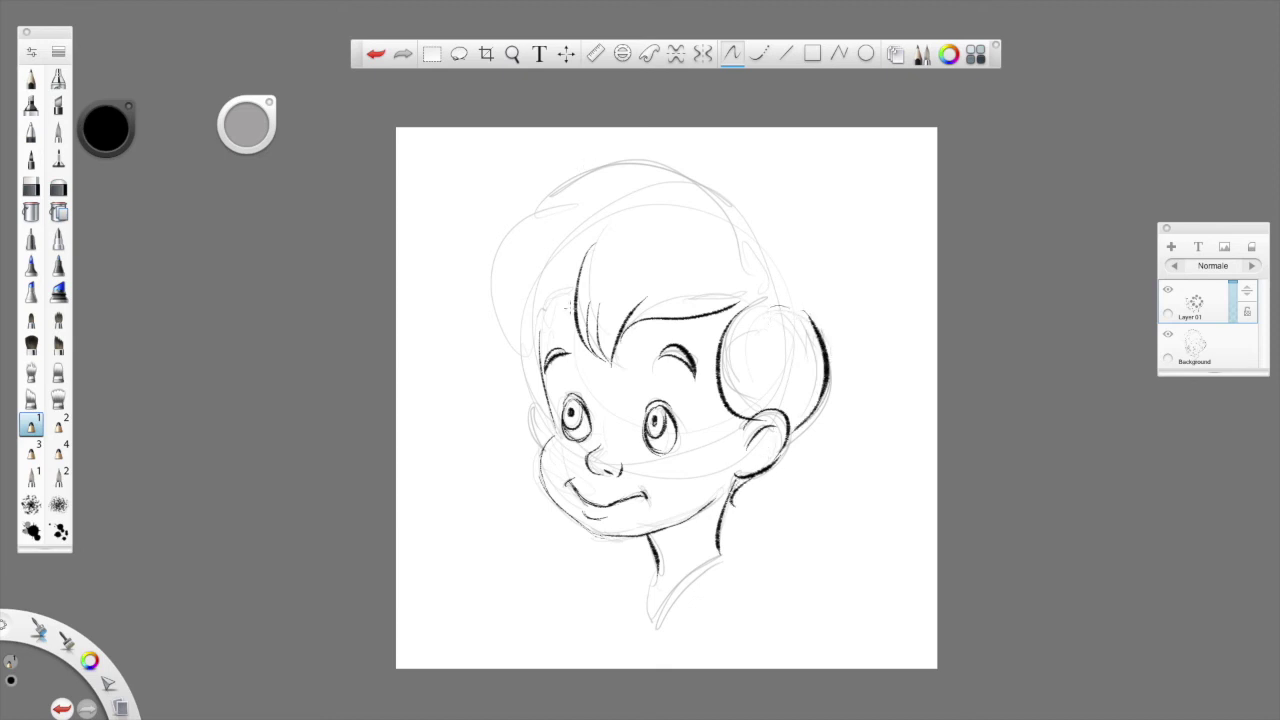
Ink the hair on the far side of the face and the outer hair contour over the top and back of the head.
left_click_drag(521, 350, 535, 281)
left_click_drag(522, 334, 533, 262)
mouse_move(507, 284)
left_mouse_down()
mouse_move(648, 170)
mouse_move(778, 312)
left_mouse_up()
left_click_drag(768, 254, 812, 322)
Ink the far ear and the two pointed halves of the open shirt collar.
left_click_drag(528, 383, 550, 448)
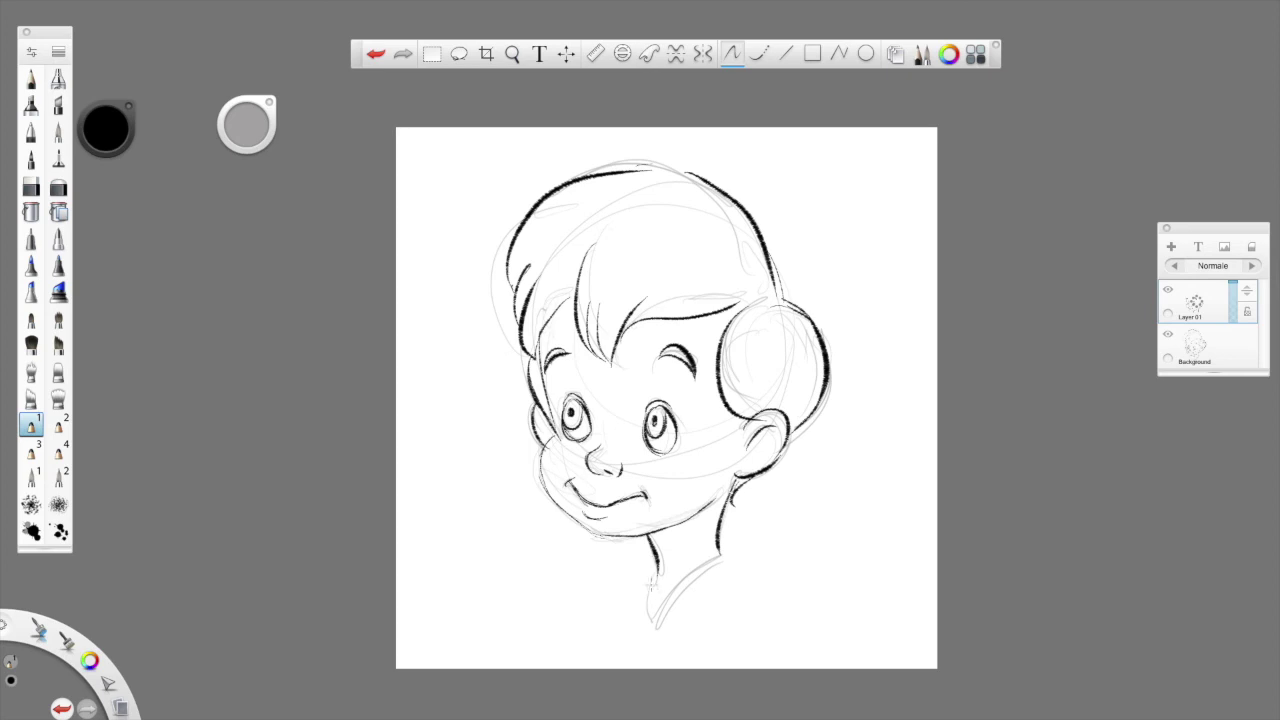
mouse_move(655, 560)
left_mouse_down()
mouse_move(648, 614)
mouse_move(716, 558)
mouse_move(726, 566)
mouse_move(722, 600)
mouse_move(664, 632)
left_mouse_up()
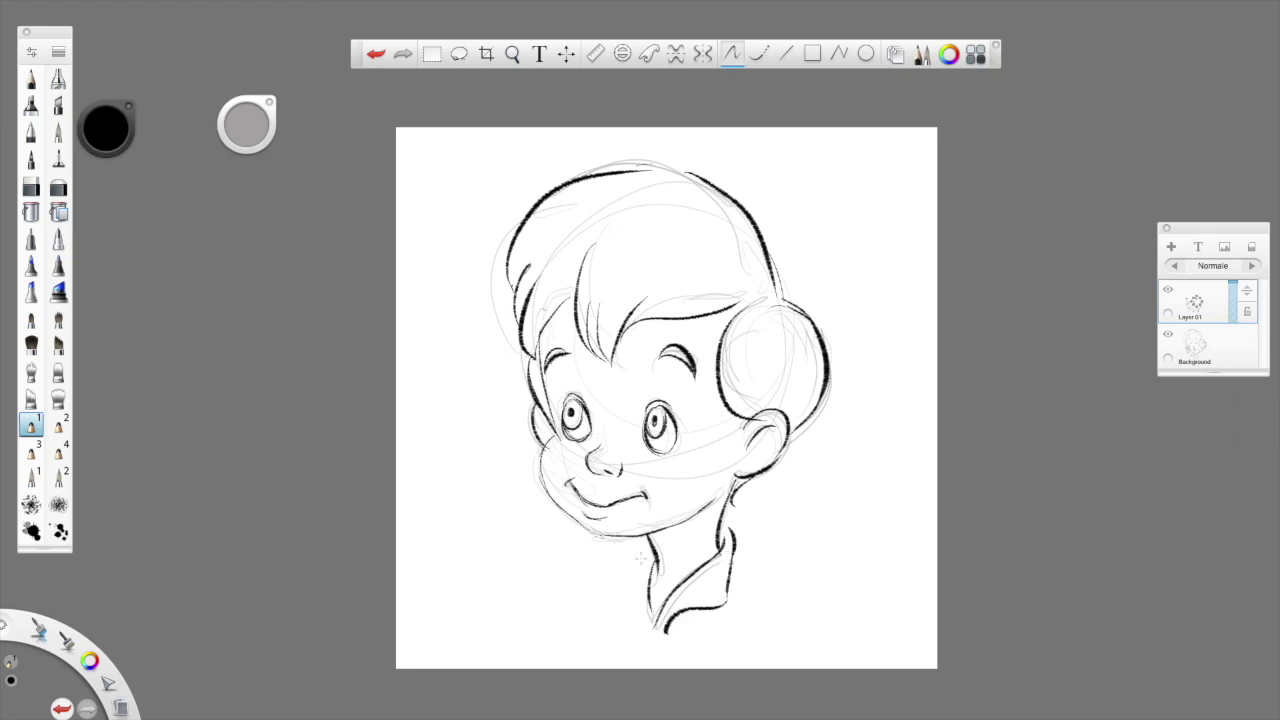
mouse_move(652, 550)
left_mouse_down()
mouse_move(630, 570)
mouse_move(630, 614)
mouse_move(662, 632)
left_mouse_up()
Add a new layer and shade the hair, eyebrows and shirt collar with diagonal pencil hatching.
left_click(1171, 247)
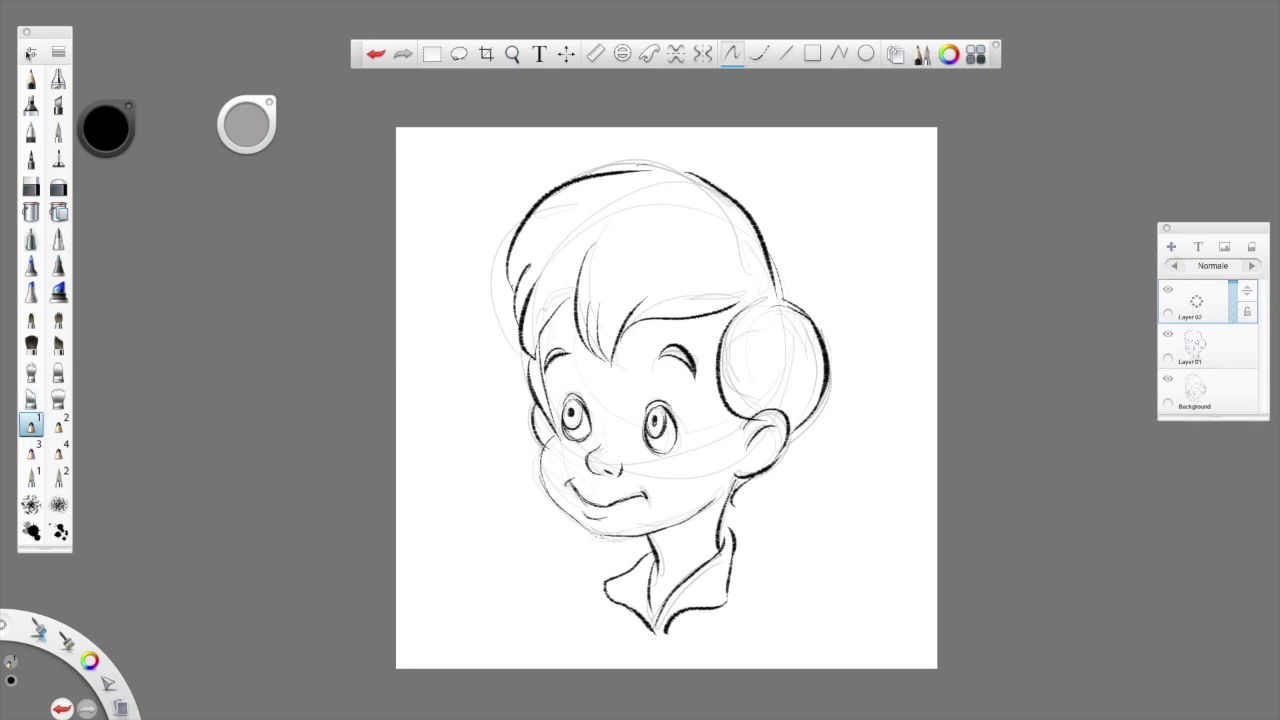
left_click(31, 80)
mouse_move(522, 246)
left_mouse_down()
mouse_move(552, 194)
mouse_move(522, 300)
mouse_move(584, 182)
mouse_move(528, 336)
mouse_move(542, 398)
left_mouse_up()
mouse_move(596, 180)
left_mouse_down()
mouse_move(550, 318)
mouse_move(640, 180)
mouse_move(610, 290)
mouse_move(660, 185)
mouse_move(590, 330)
mouse_move(684, 182)
mouse_move(600, 350)
mouse_move(700, 205)
mouse_move(725, 220)
mouse_move(742, 300)
mouse_move(750, 262)
mouse_move(765, 285)
mouse_move(725, 345)
mouse_move(760, 300)
mouse_move(735, 380)
mouse_move(780, 320)
mouse_move(812, 365)
mouse_move(815, 400)
mouse_move(796, 420)
left_mouse_up()
left_click_drag(747, 231, 767, 298)
left_click_drag(748, 479, 736, 491)
left_click_drag(658, 346, 686, 356)
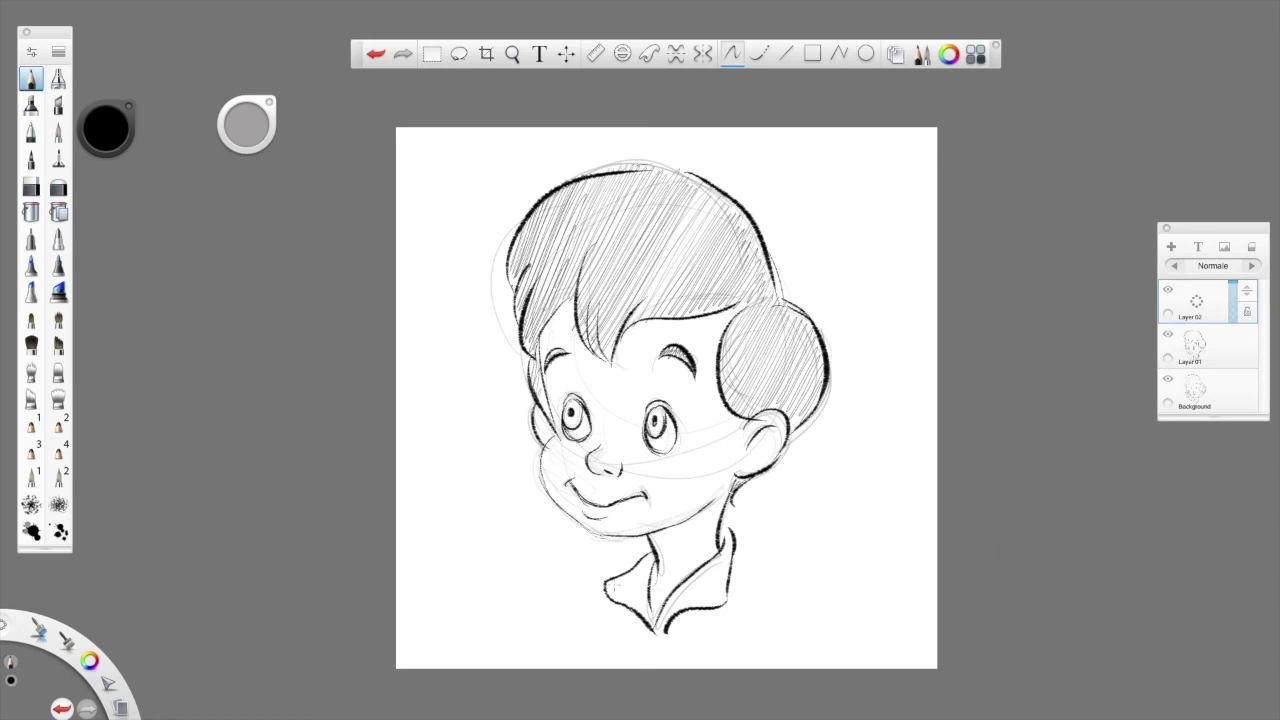
mouse_move(604, 598)
left_mouse_down()
mouse_move(654, 558)
mouse_move(662, 610)
mouse_move(722, 545)
mouse_move(718, 602)
left_mouse_up()
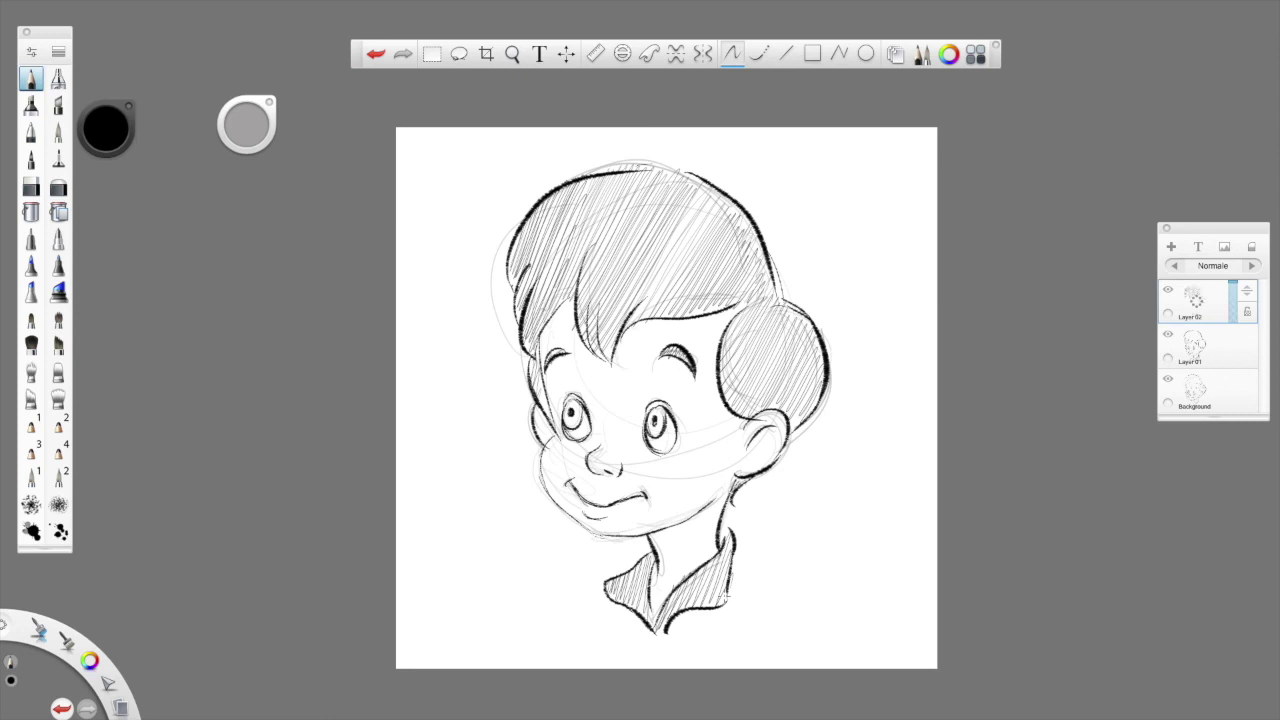
Switch back to custom brush 1.
left_click(37, 424)
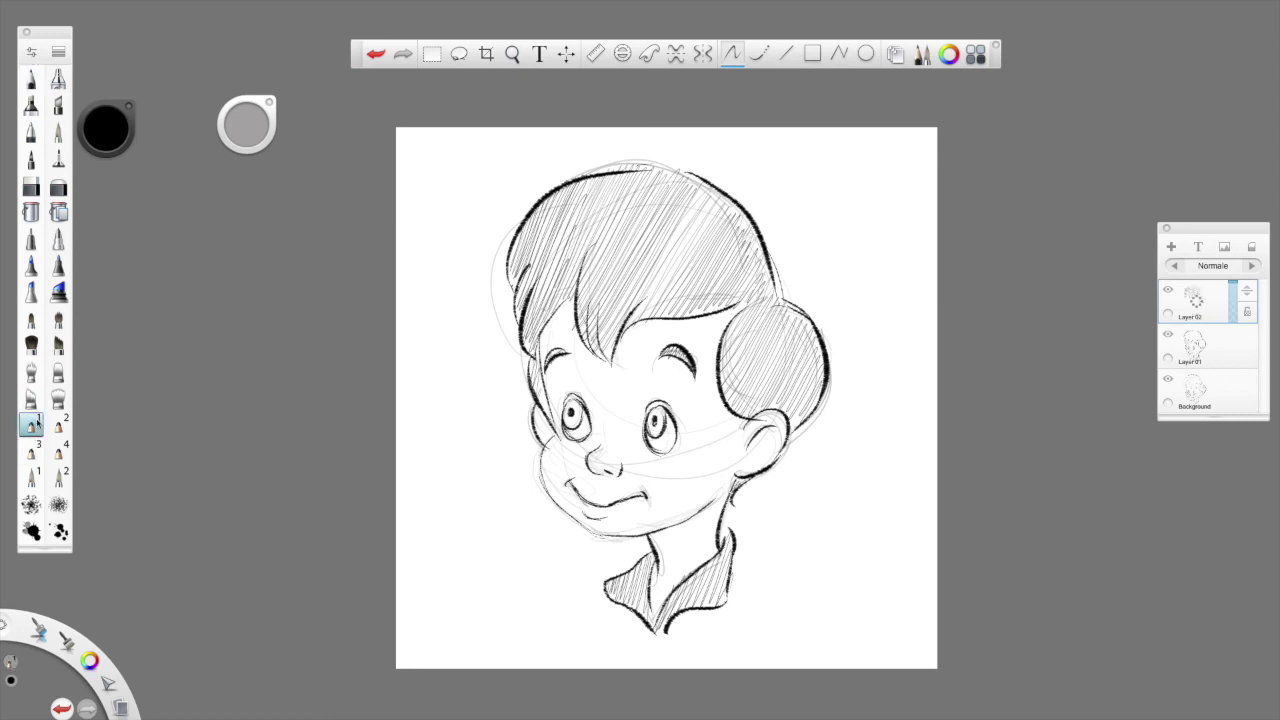